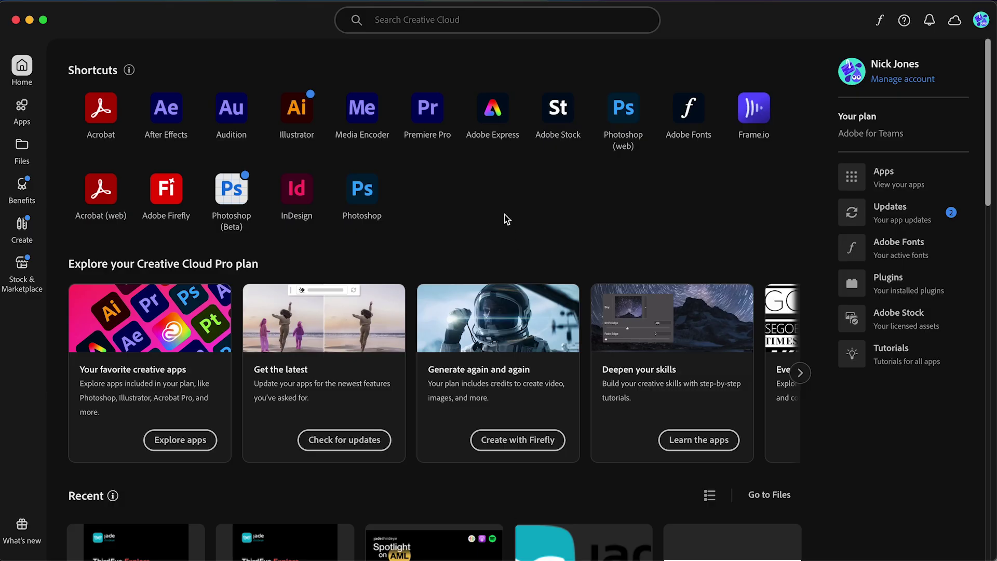
Open the Adobe Fonts added-fonts list and install the 14-style Coolvetica family.
left_click(881, 21)
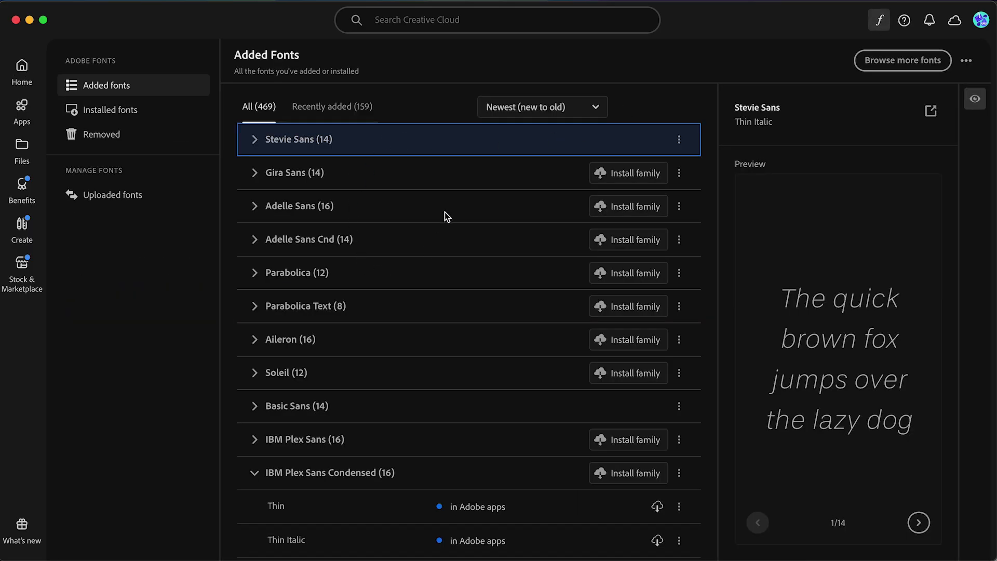
scroll(371, 290, "down", 1)
scroll(371, 291, "down", 5)
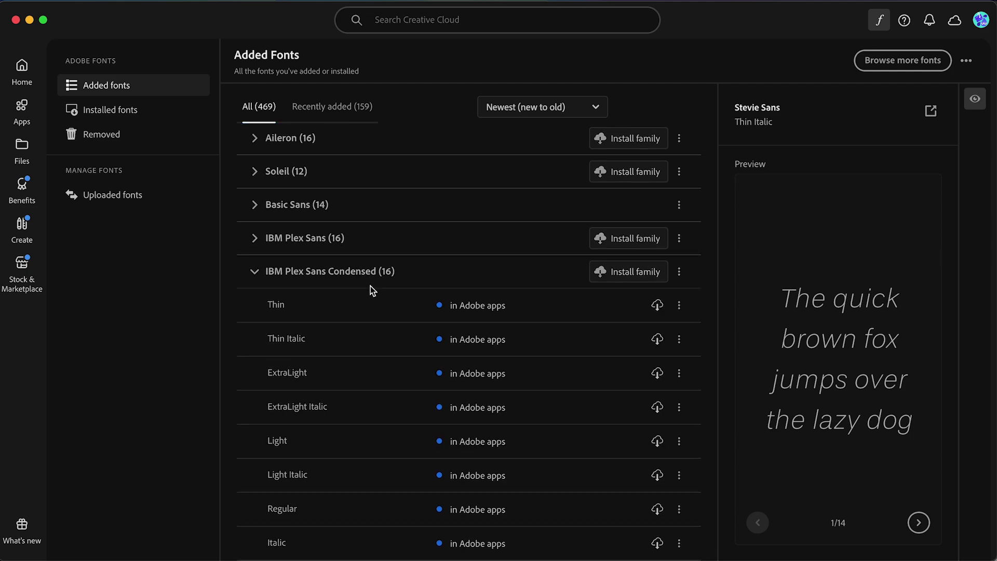
scroll(371, 291, "up", 2)
scroll(371, 291, "up", 3)
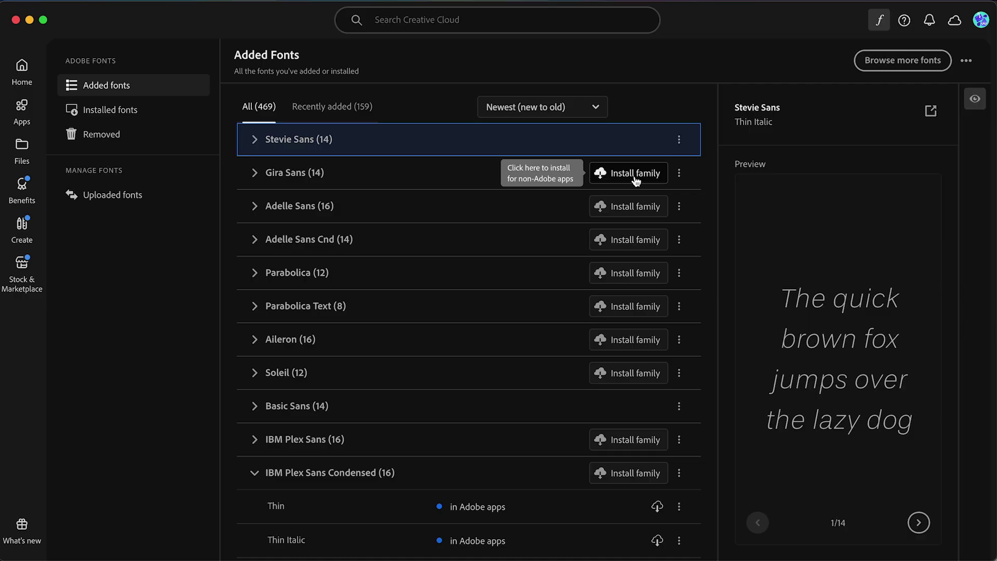
scroll(462, 264, "down", 3)
scroll(461, 264, "down", 3)
scroll(462, 264, "down", 1)
scroll(462, 264, "down", 2)
scroll(461, 263, "down", 3)
scroll(462, 264, "down", 5)
scroll(462, 264, "down", 1)
scroll(461, 264, "down", 1)
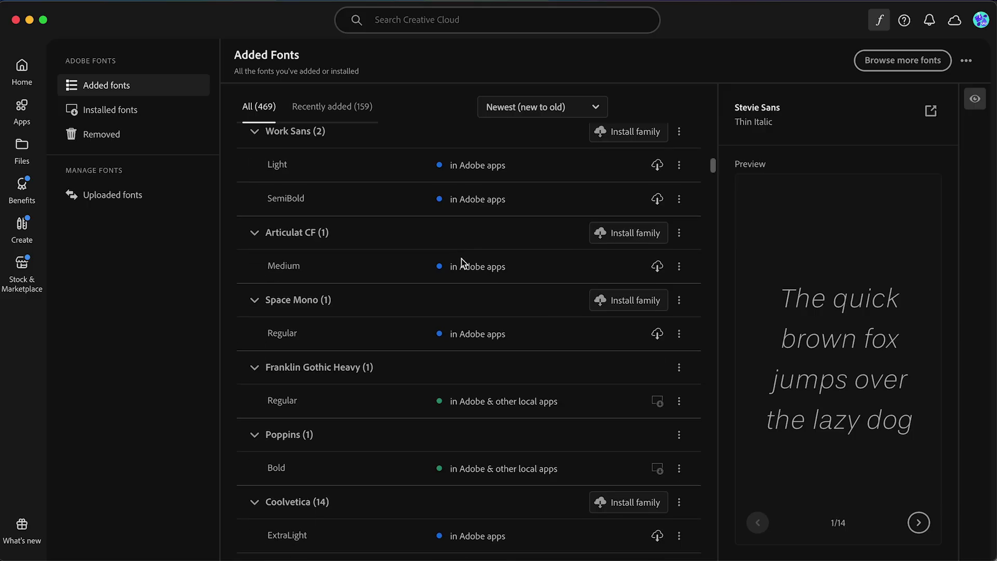
scroll(462, 264, "down", 2)
scroll(462, 263, "down", 3)
scroll(461, 263, "down", 1)
scroll(461, 263, "down", 3)
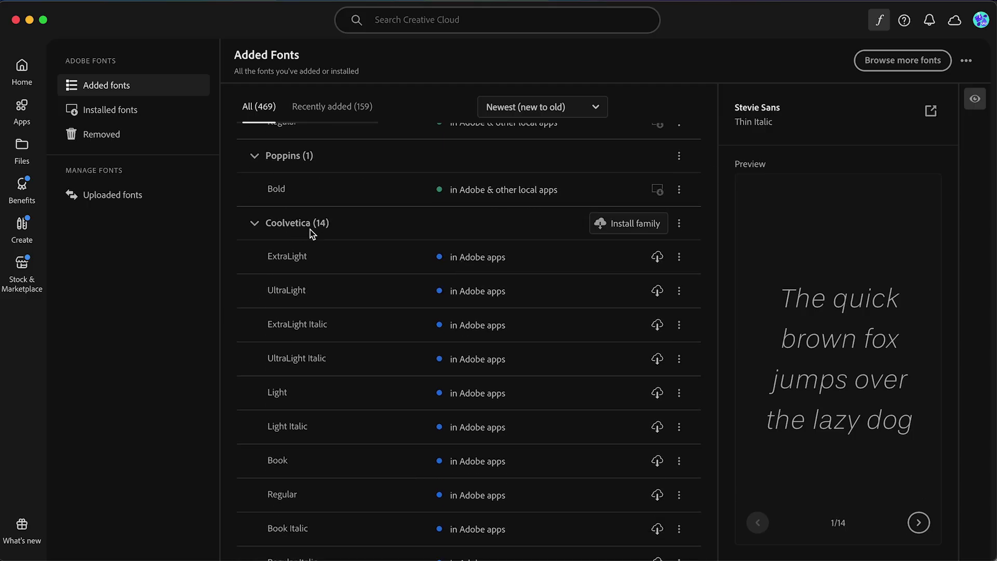
left_click(635, 224)
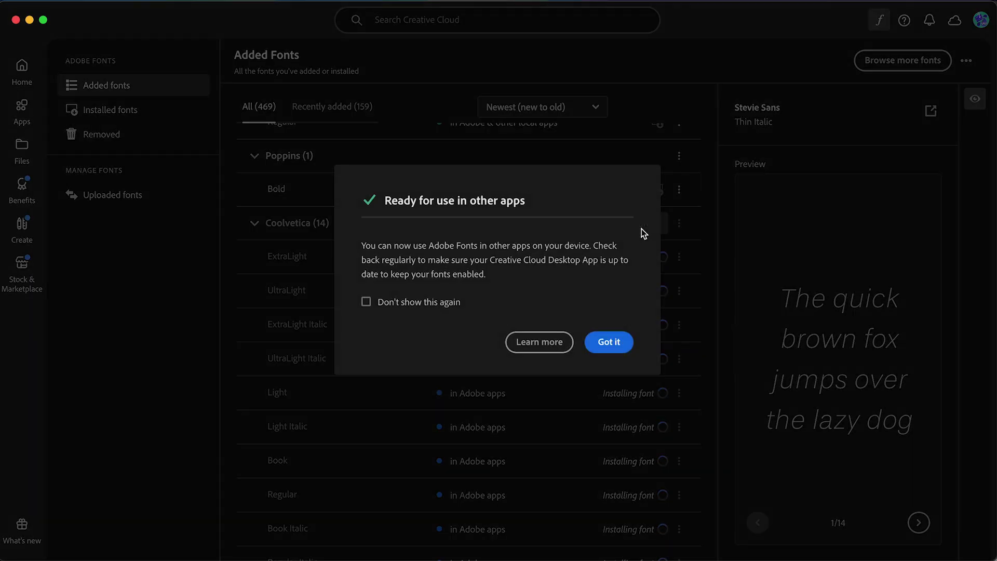
Dismiss the Ready for use notice after Coolvetica finishes installing.
left_click(616, 342)
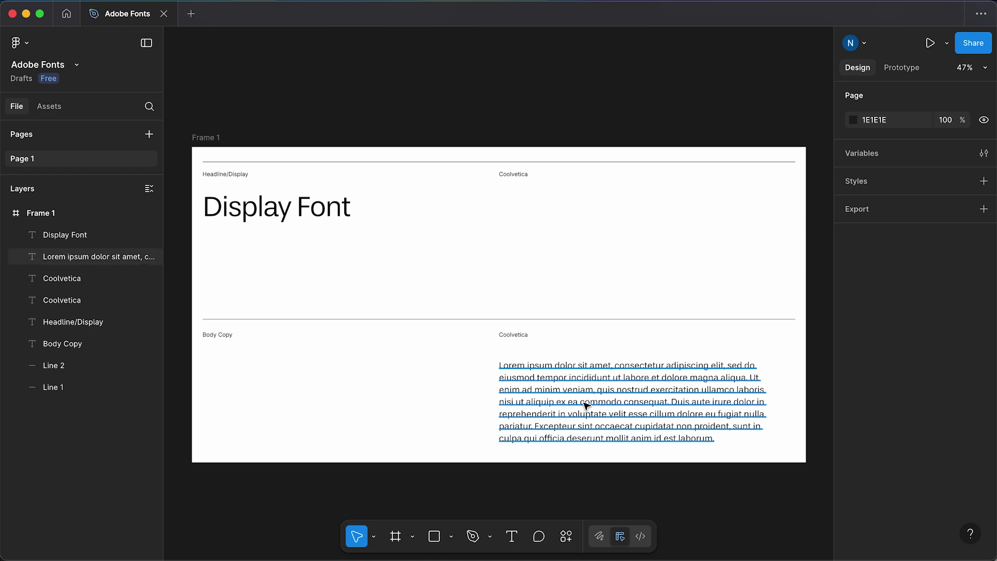
Set the Lorem ipsum body copy to Coolvetica, keeping the Book weight at size 28.
left_click(587, 405)
left_click(885, 459)
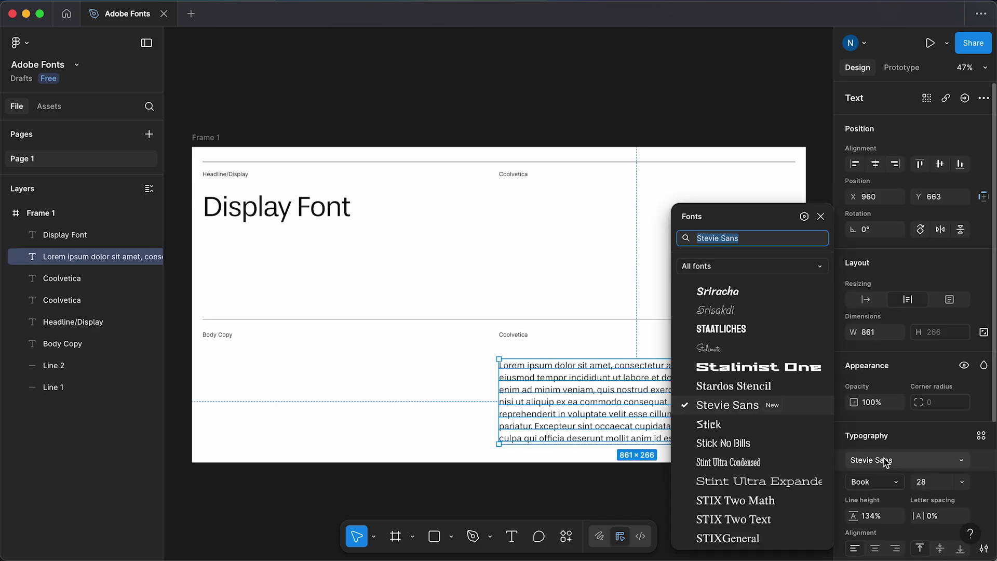
type("cool")
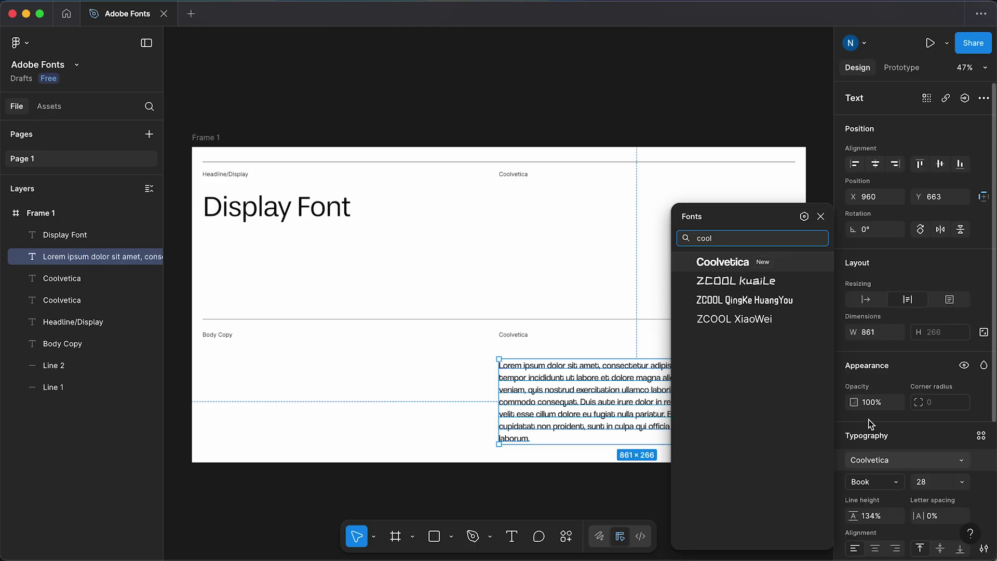
left_click(744, 266)
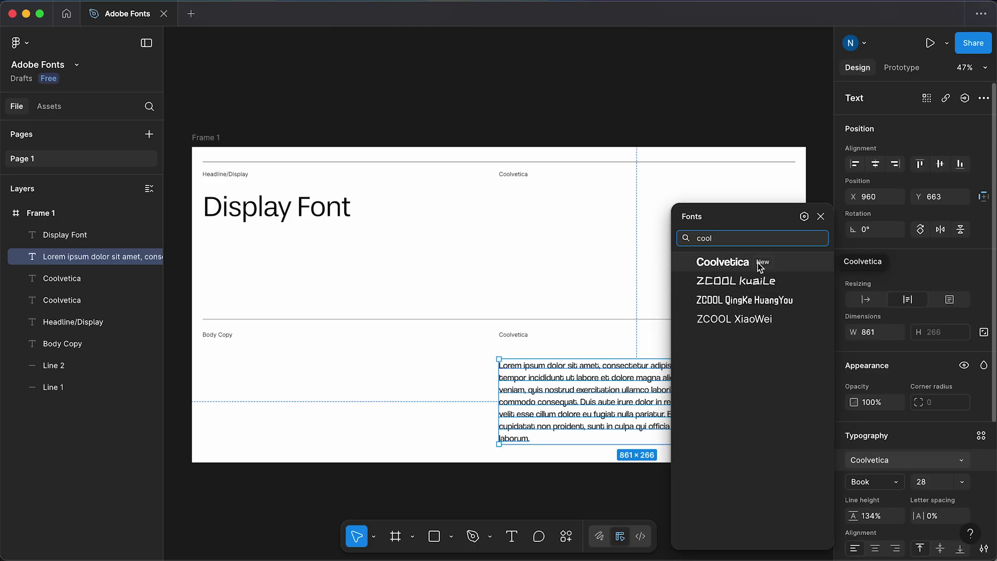
left_click(749, 262)
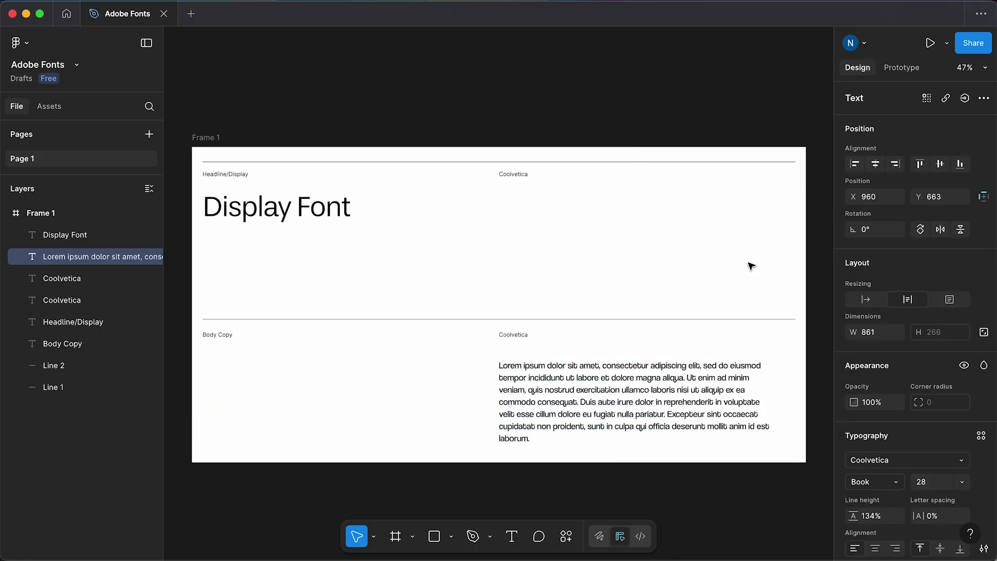
left_click(871, 482)
scroll(881, 478, "down", 2)
scroll(881, 481, "down", 2)
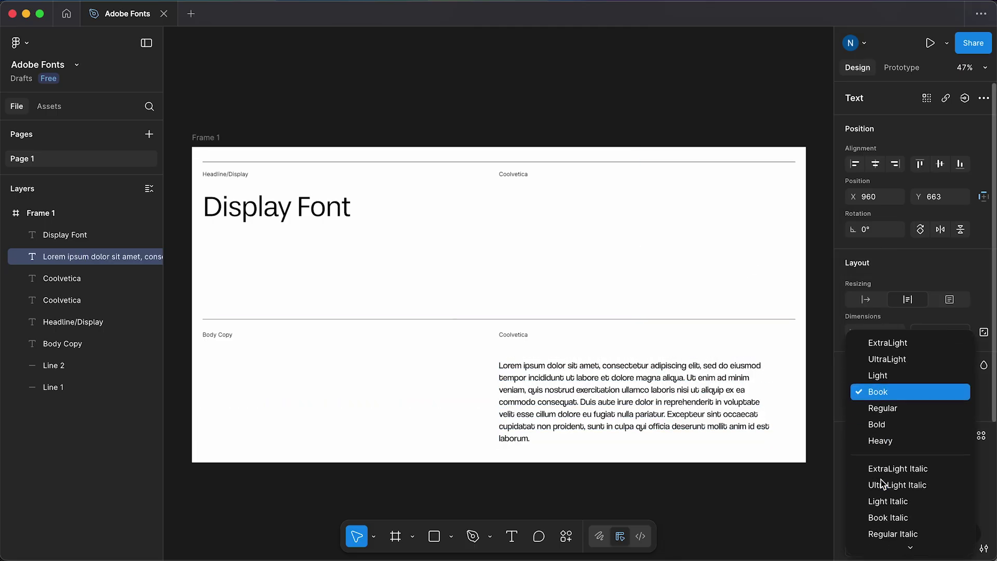
scroll(882, 483, "down", 2)
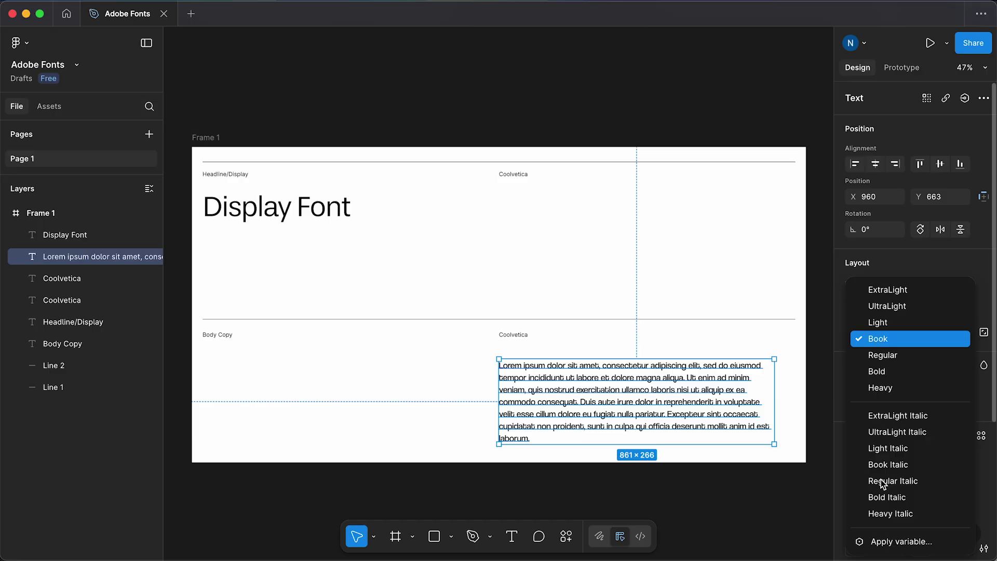
left_click(806, 428)
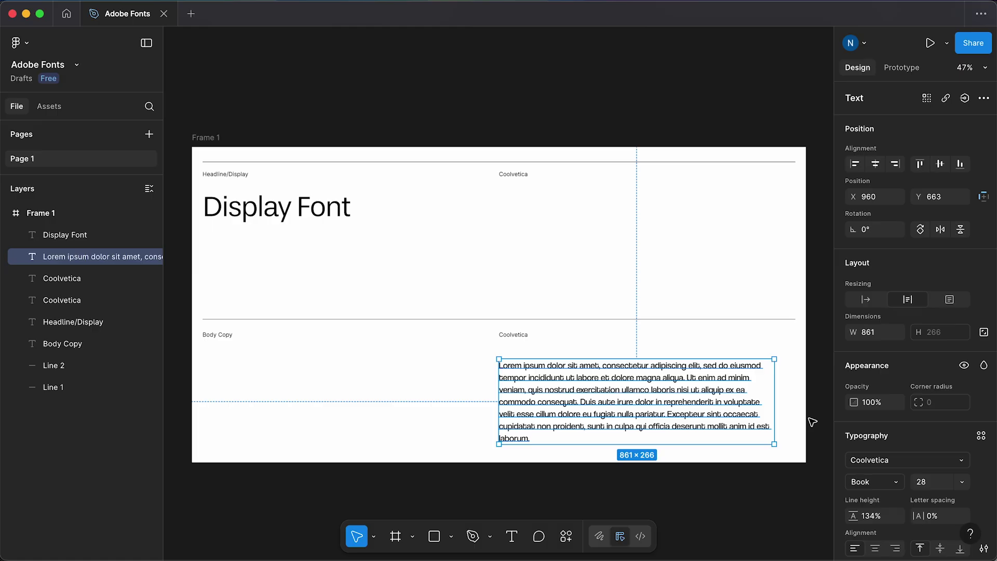
Deselect the Lorem ipsum paragraph to review the finished Coolvetica text on the frame.
left_click(814, 422)
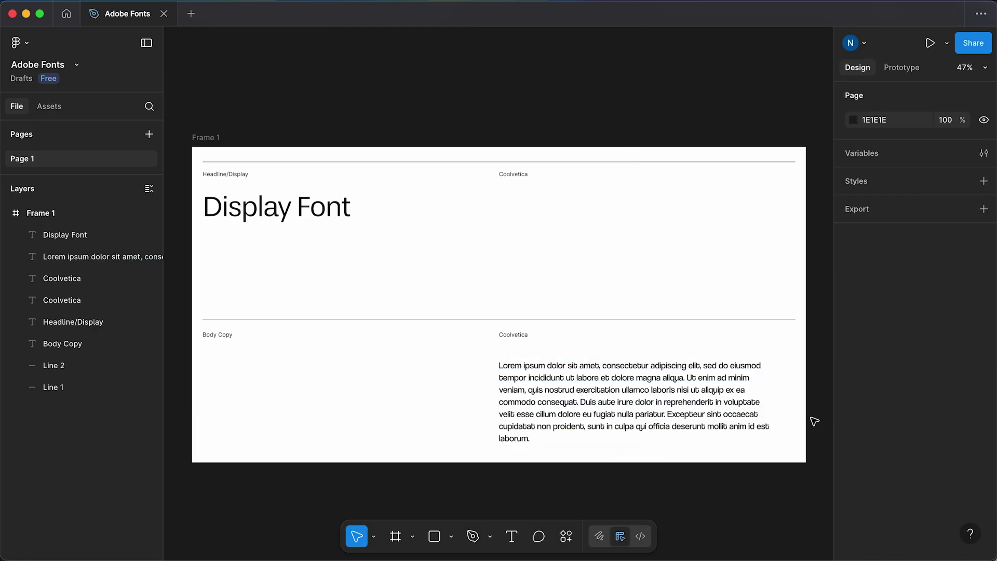